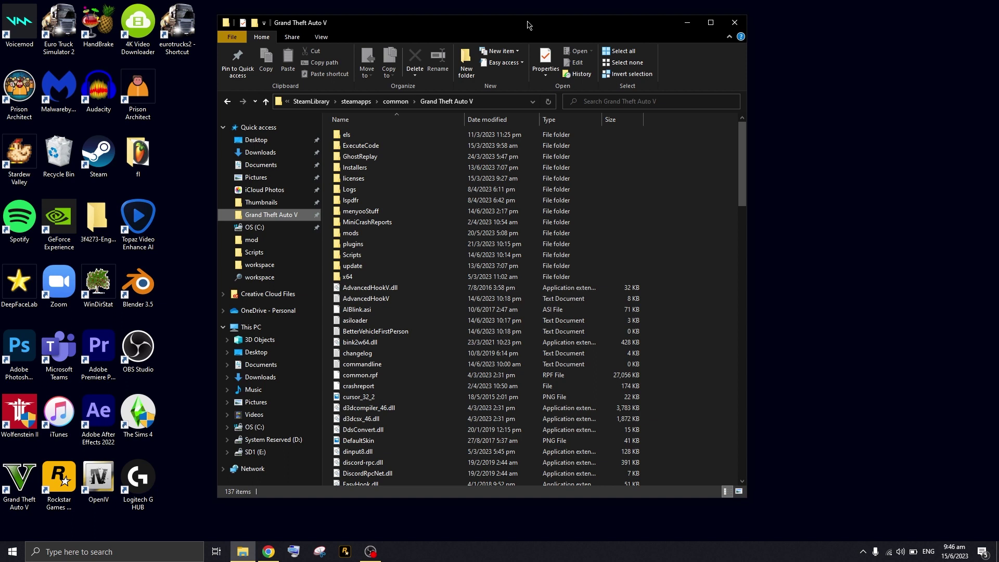
Reposition the Grand Theft Auto V game folder window on the desktop.
left_click_drag(527, 25, 462, 14)
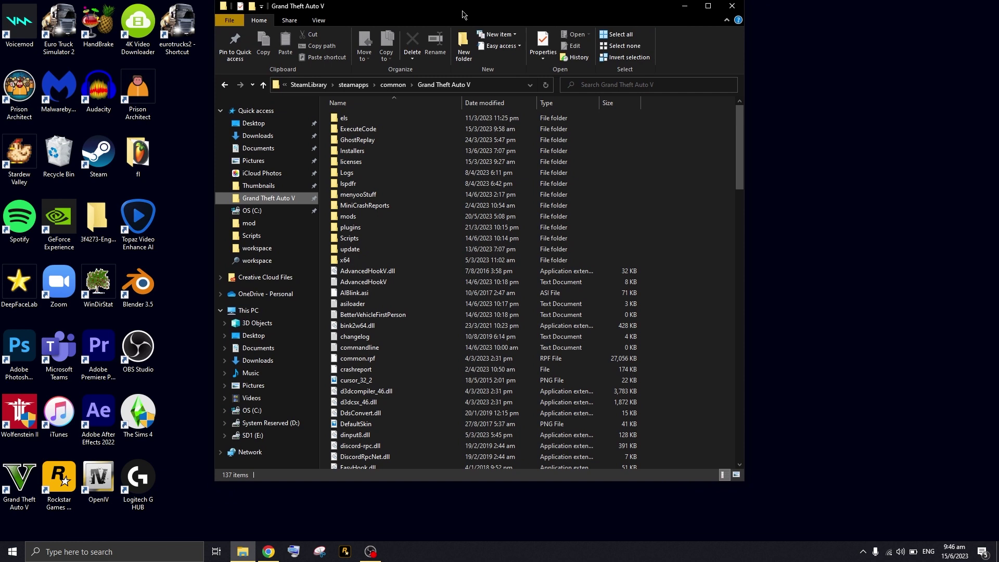
left_click_drag(464, 14, 475, 23)
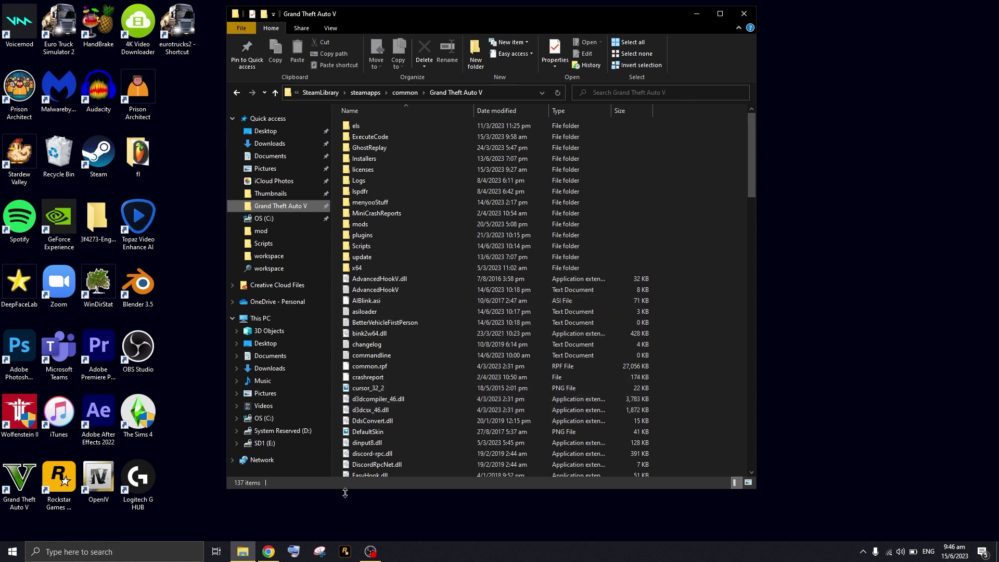
Switch to Chrome's Google Drive tab for Update 1.66 2845.zip, then show the Downloads list.
left_click(268, 550)
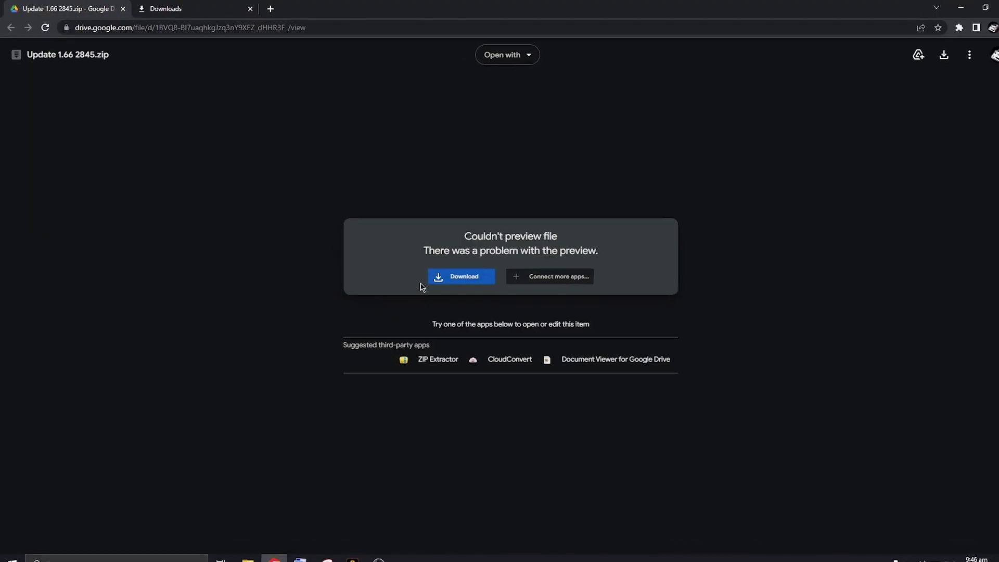
left_click(199, 29)
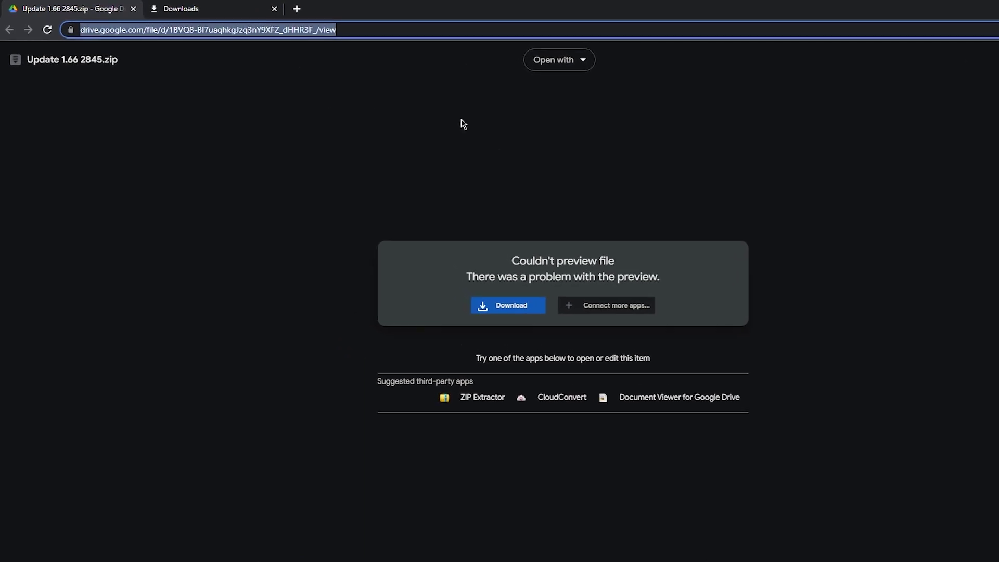
left_click(465, 193)
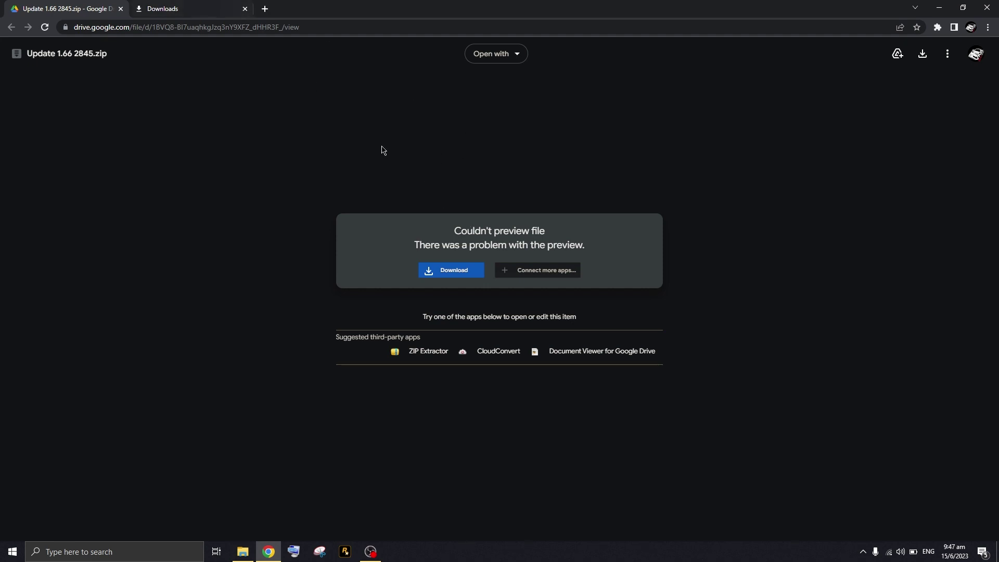
left_click(162, 8)
Open Update 1.66 2845.zip in WinRAR and select both rows in the archive.
left_click(410, 113)
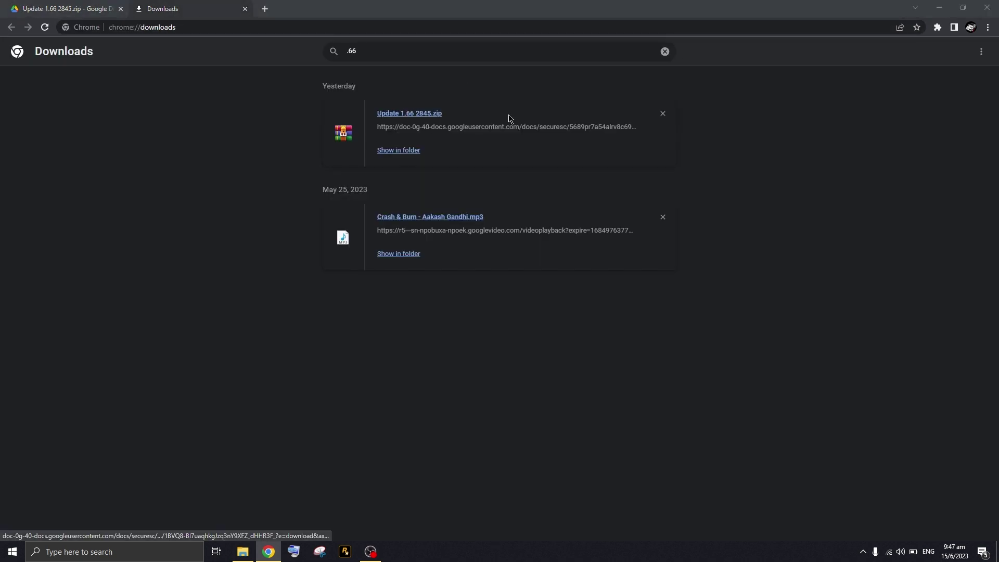
left_click_drag(352, 76, 533, 127)
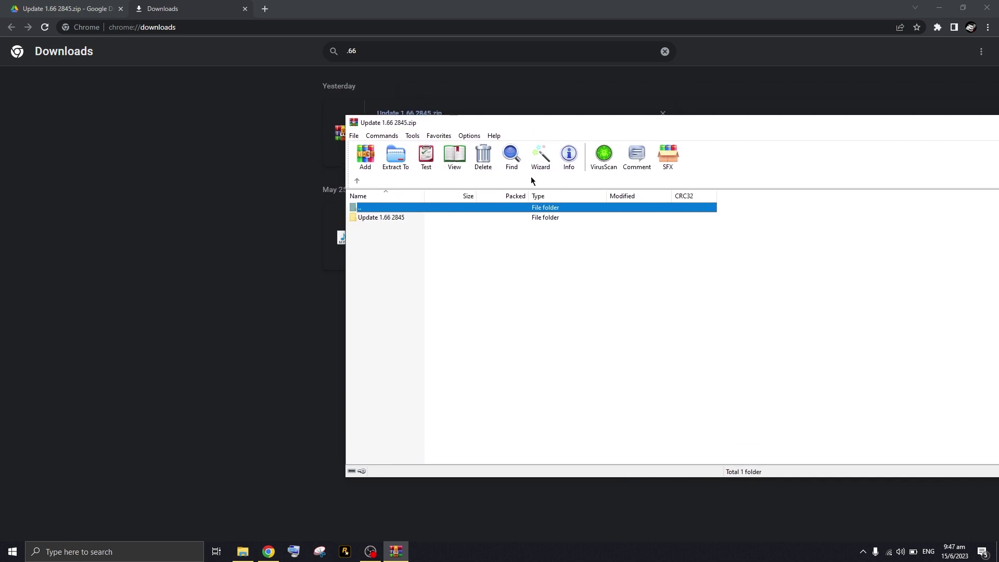
left_click_drag(465, 291, 406, 230)
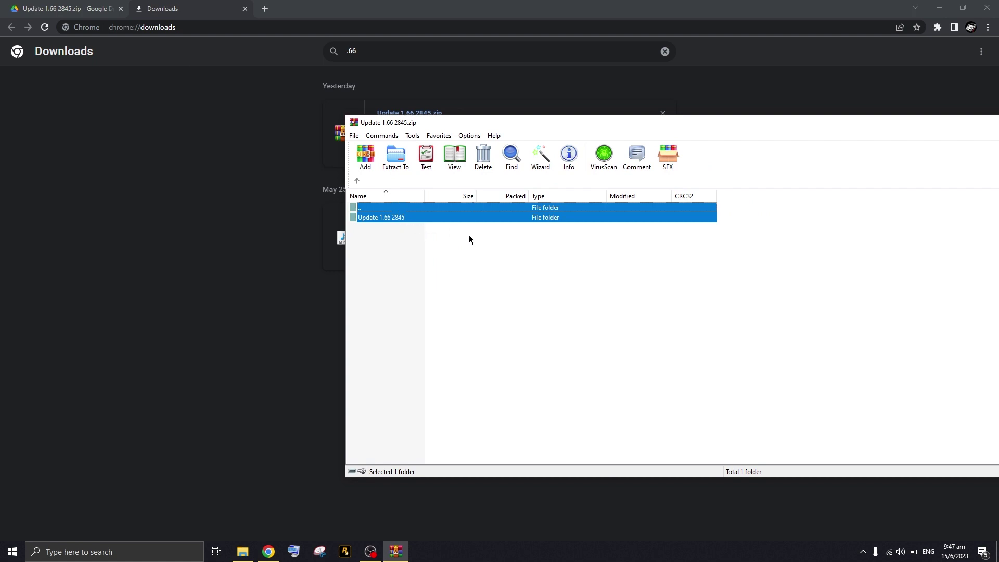
left_click_drag(477, 254, 435, 211)
Extract the archive into a new folder on the Desktop, then close WinRAR.
left_click(395, 156)
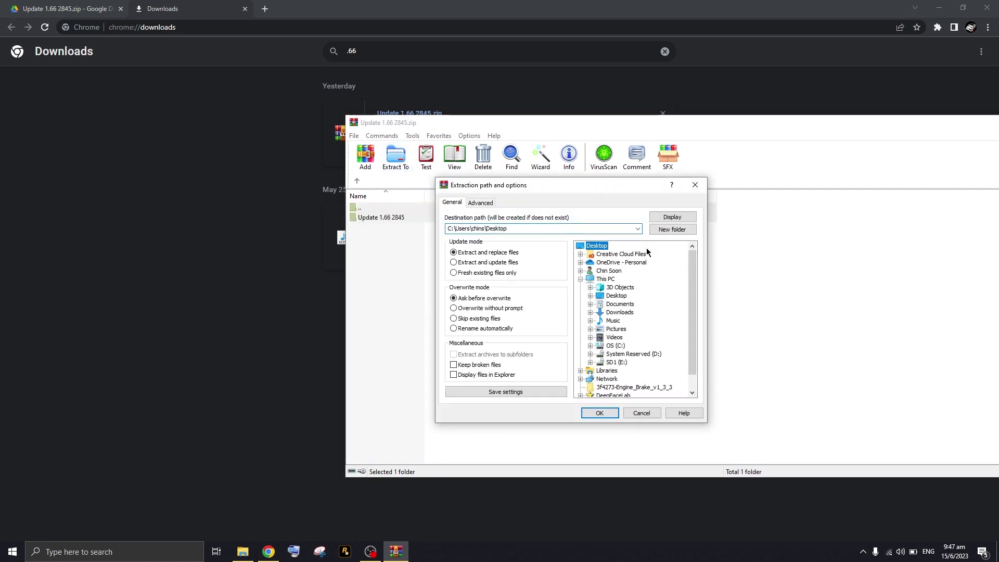
left_click(666, 229)
left_click(601, 414)
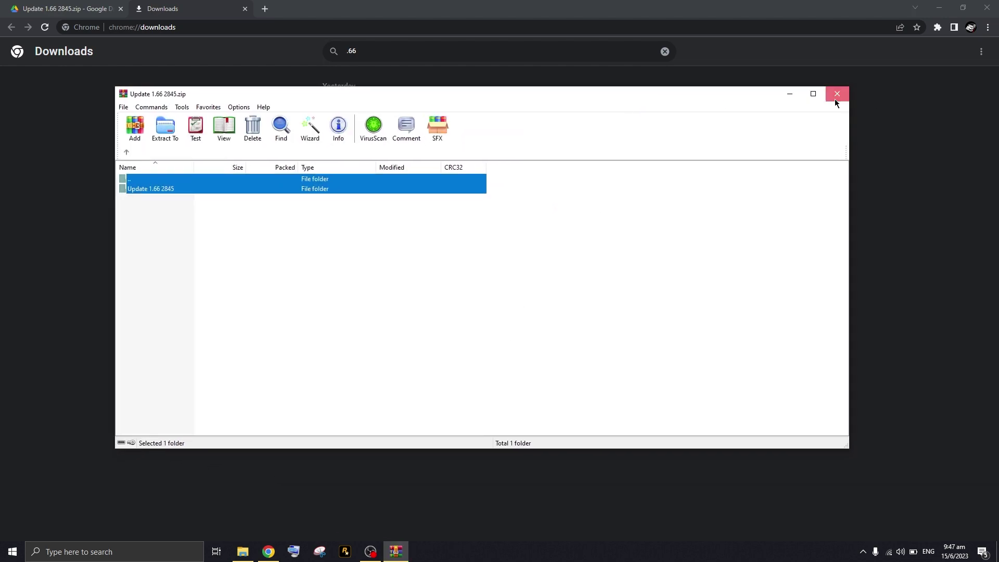
left_click(836, 101)
Minimize Chrome and rearrange the game folder window on the desktop.
left_click(939, 8)
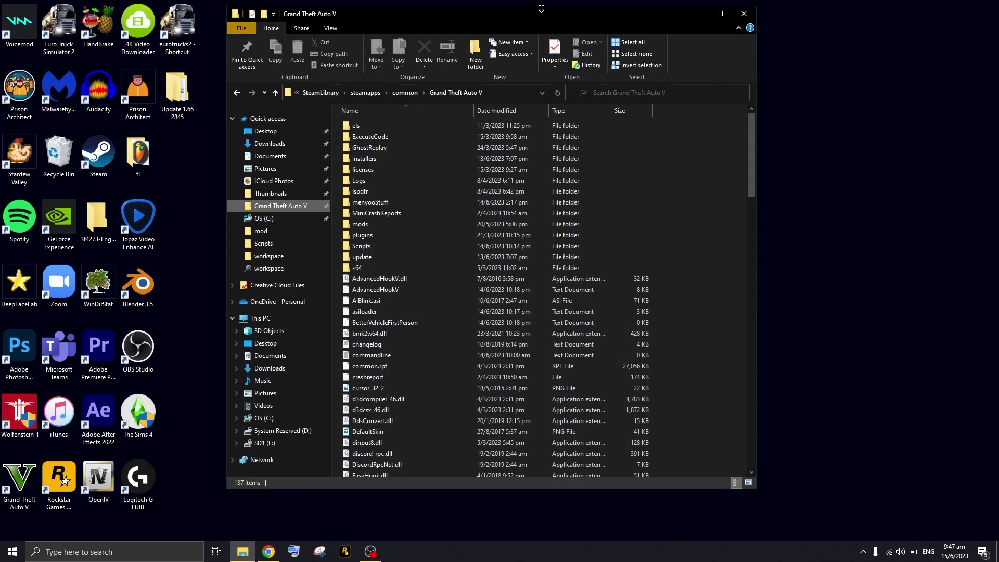
left_click_drag(518, 22, 627, 57)
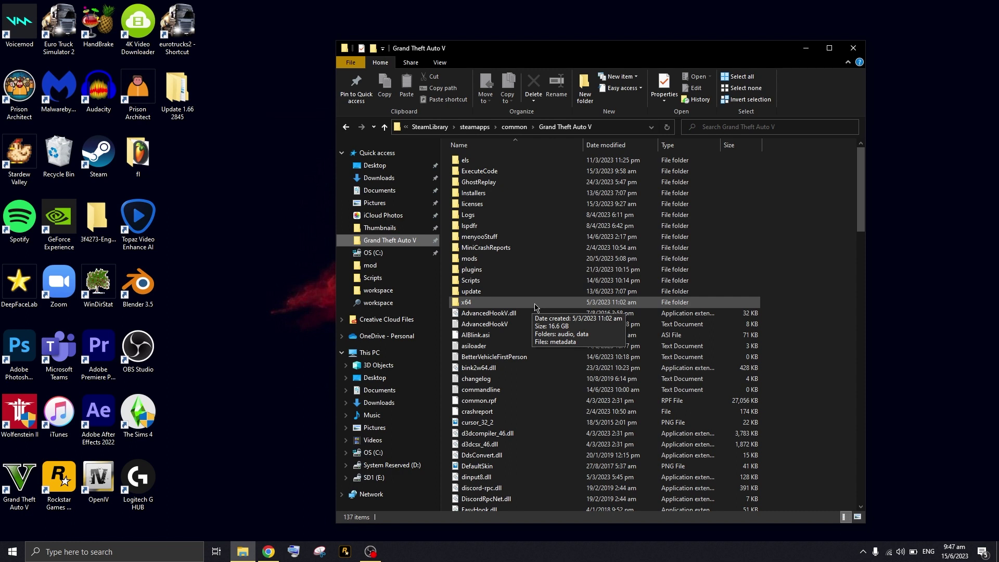
left_click_drag(543, 49, 472, 34)
Open the inner Update 1.66 2845 folder and drag its nine files toward the game folder.
double_click(177, 96)
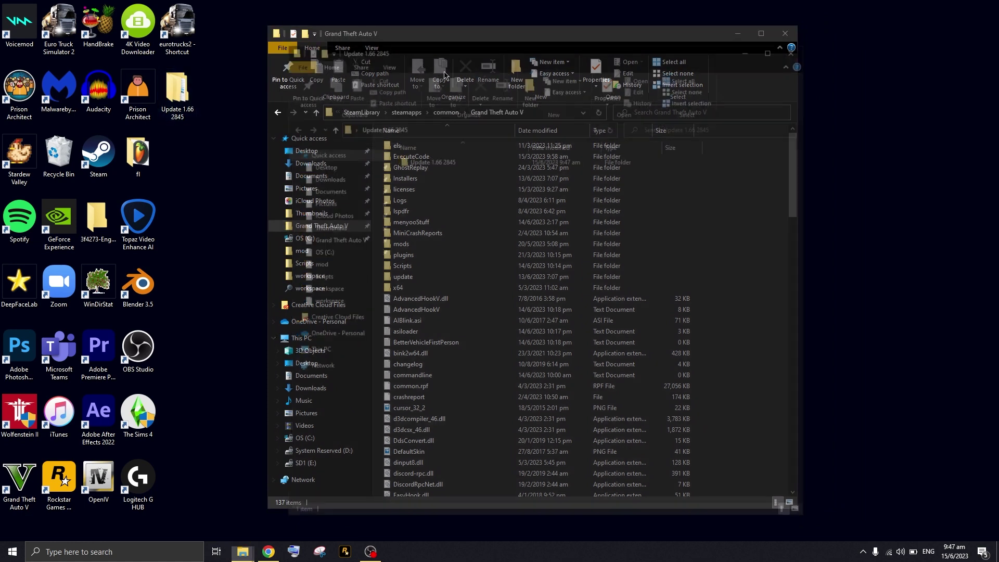
left_click_drag(475, 57, 692, 136)
left_click(677, 238)
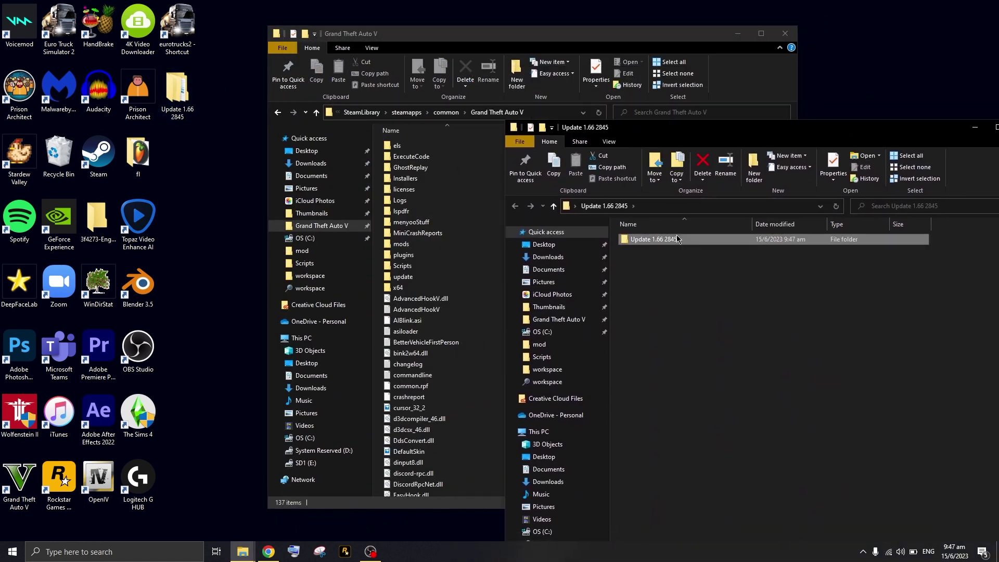
double_click(677, 239)
left_click_drag(505, 36, 326, 36)
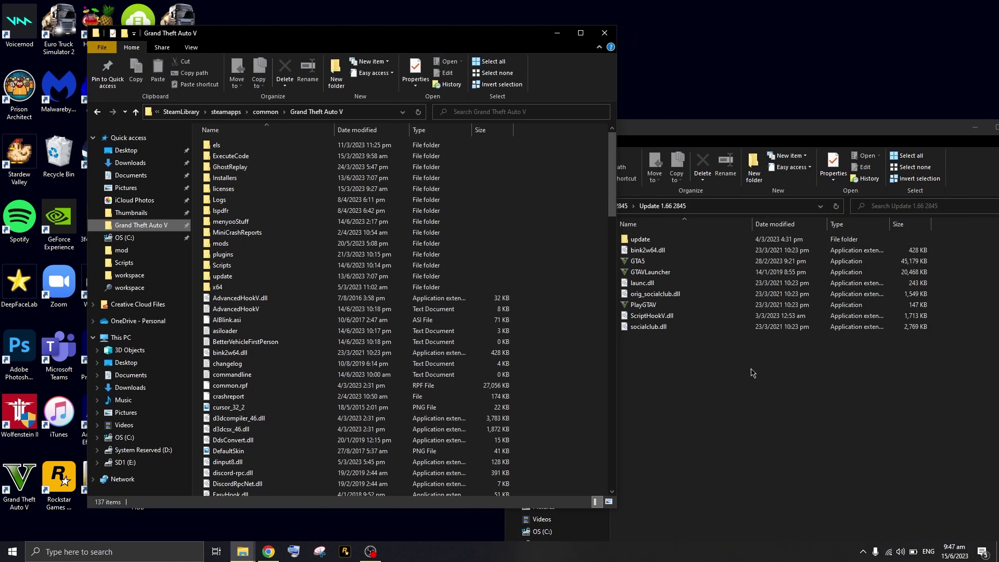
left_click_drag(750, 369, 680, 297)
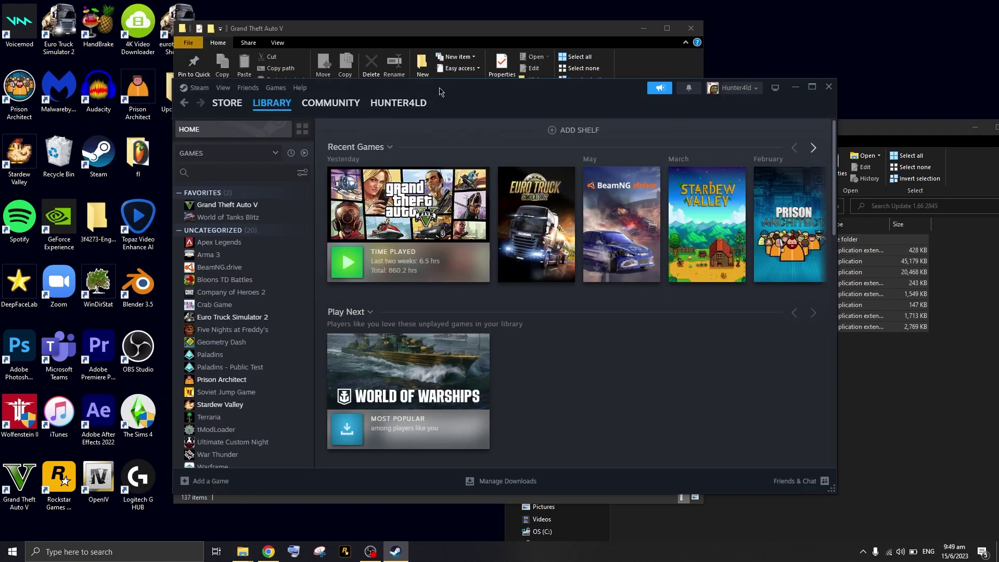
Open Grand Theft Auto V's local files via Manage > Browse local files in Steam.
mouse_move(440, 91)
left_mouse_down()
mouse_move(416, 78)
mouse_move(424, 68)
left_mouse_up()
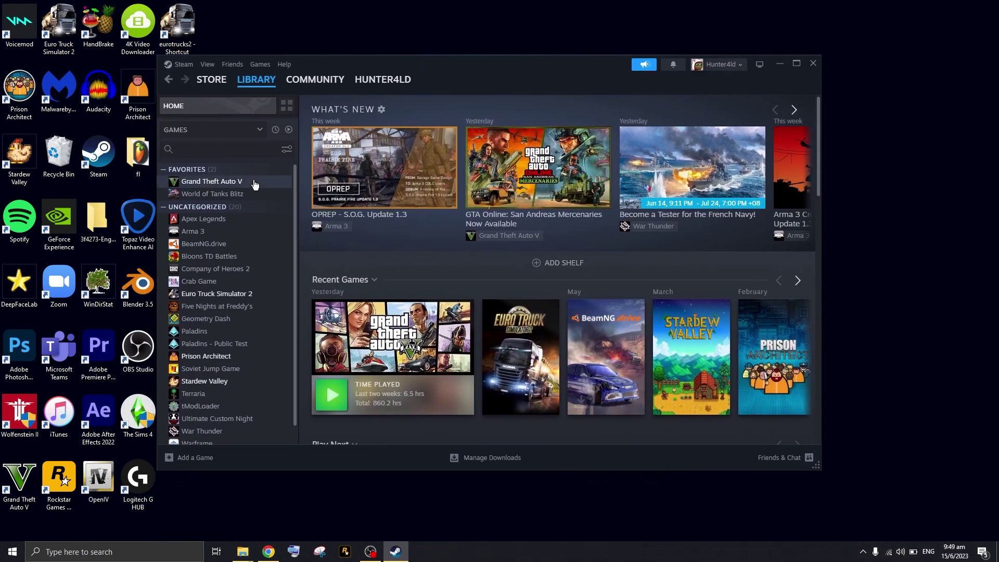
right_click(231, 183)
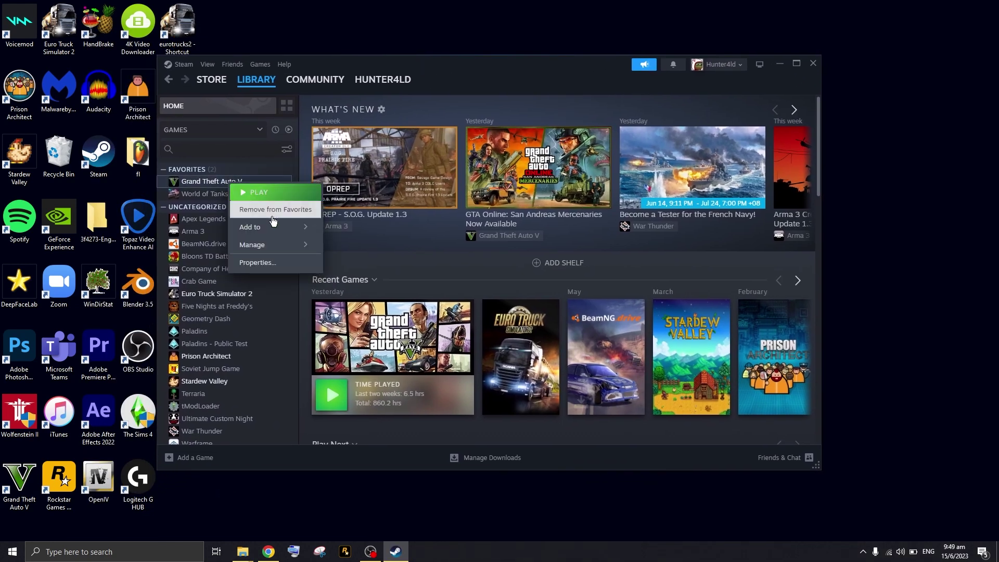
mouse_move(275, 247)
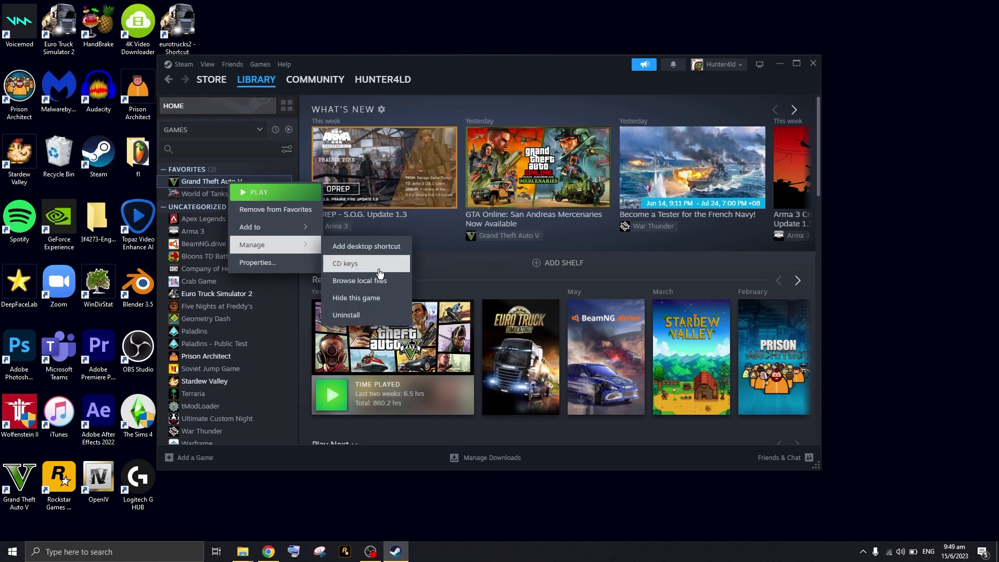
left_click(359, 281)
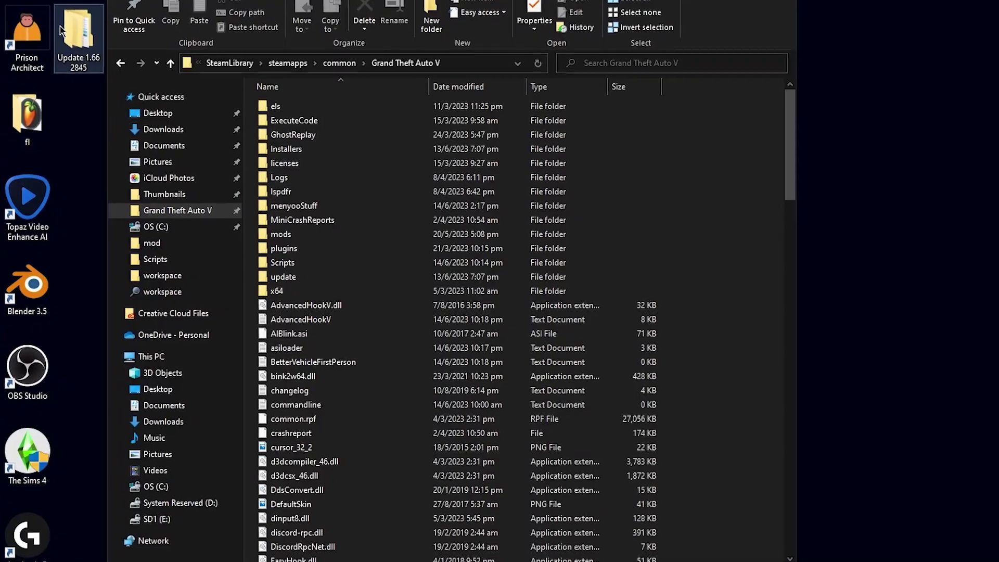
Drag all nine files from the inner Update 1.66 2845 folder into the game folder, then close it.
double_click(61, 26)
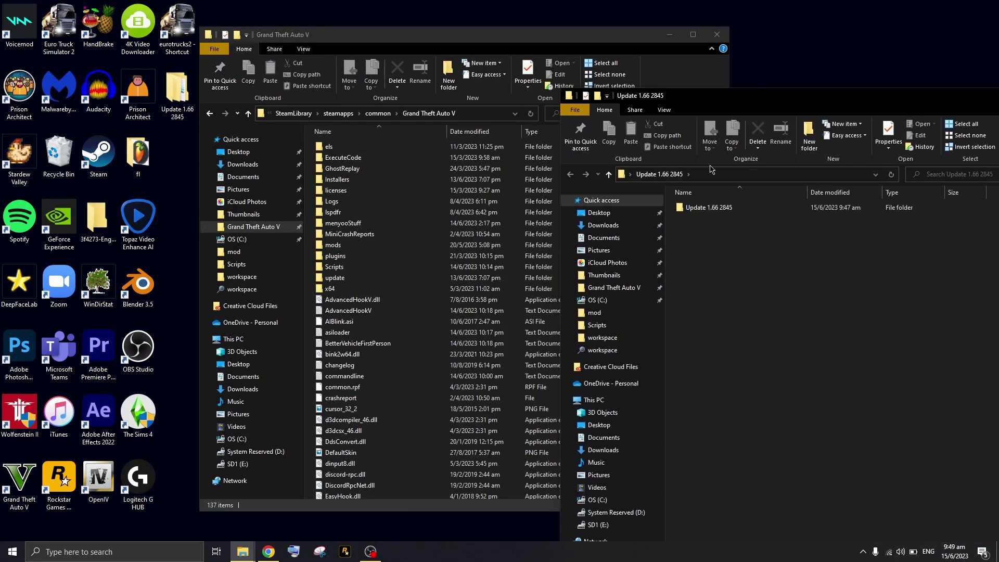
double_click(708, 208)
left_click_drag(770, 317, 687, 206)
left_click_drag(697, 229, 615, 64)
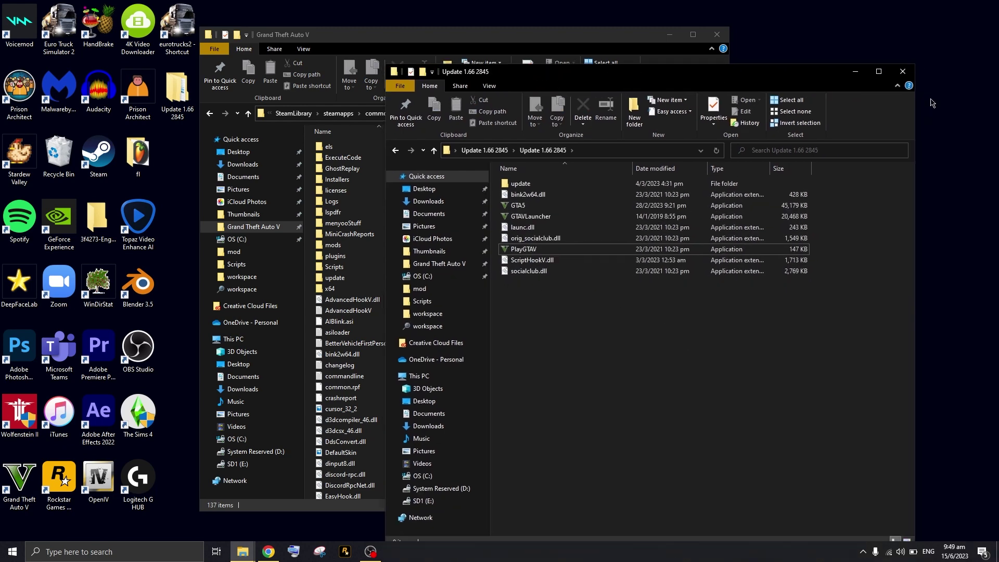
left_click(904, 73)
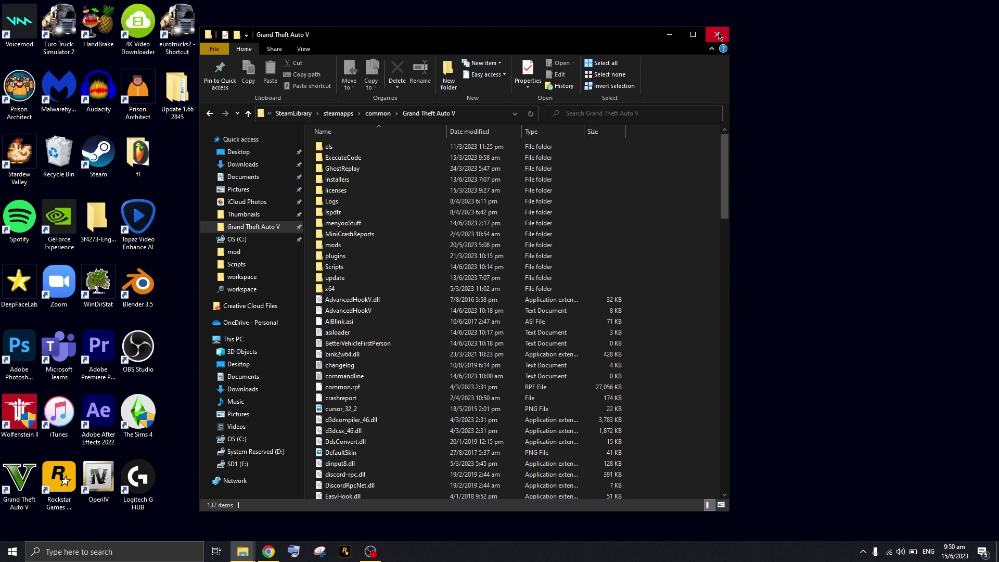
Close the game folder and start Grand Theft Auto V from its desktop shortcut into Story Mode.
left_click(717, 34)
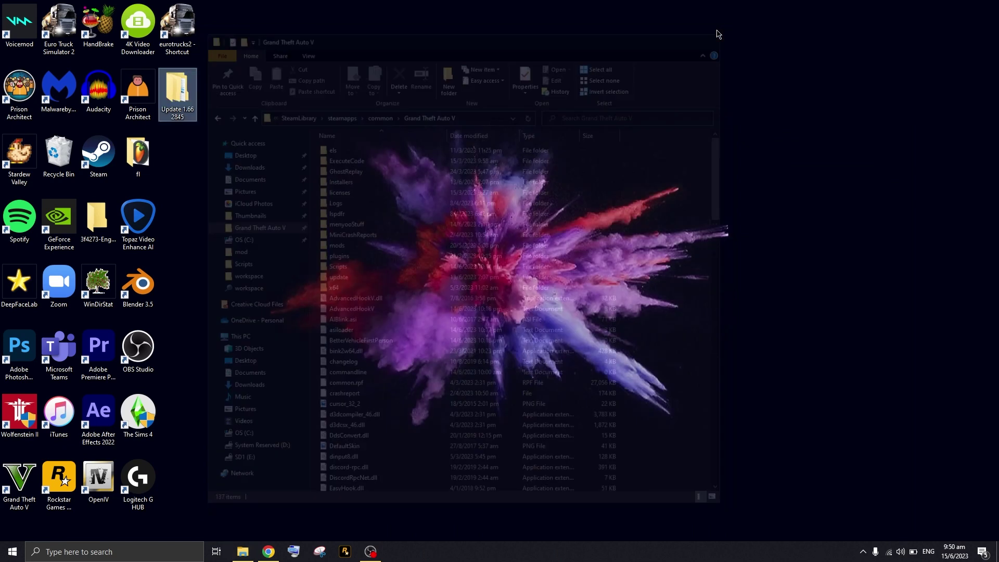
left_click(24, 497)
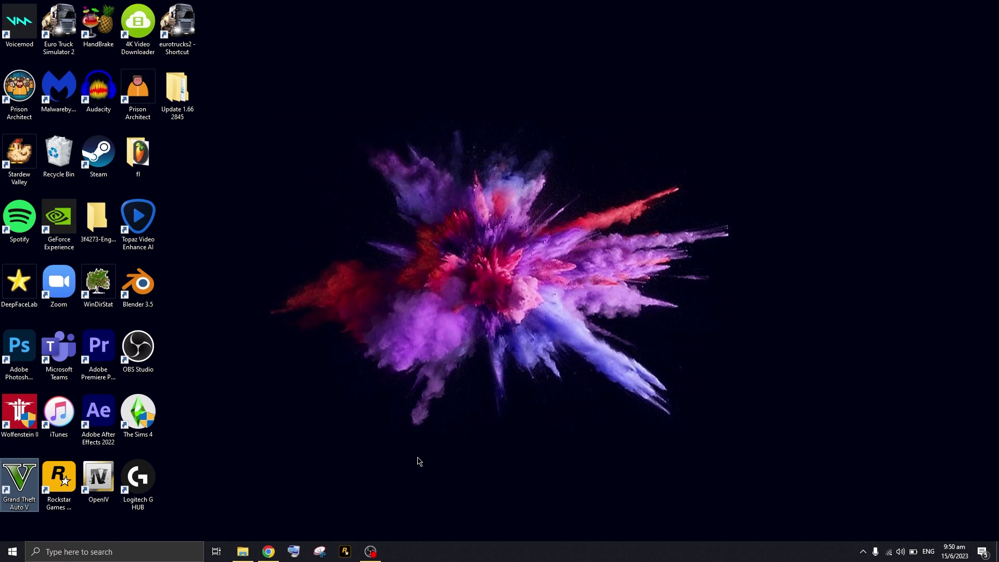
left_click(419, 461)
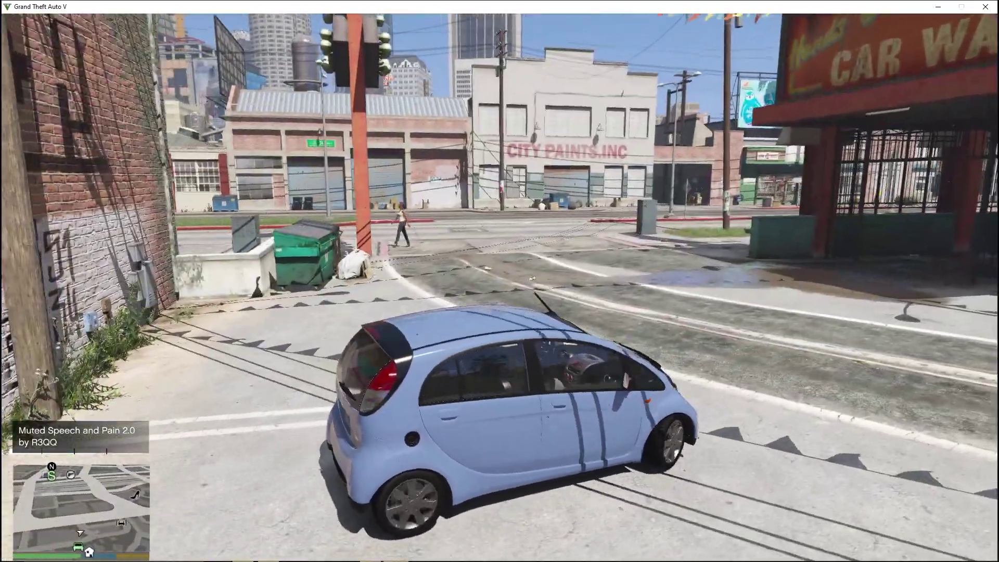
Exit the car, walk away, and open the F4 trainer menu down to Vehicle Spawning.
key("f")
key("w")
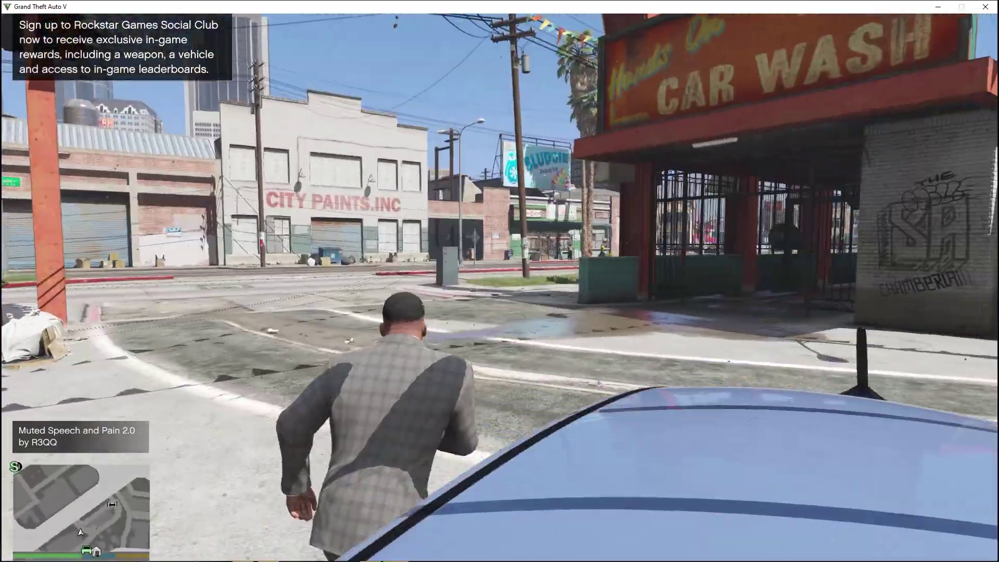
key("F4")
key("Down")
key("Down")
key("Down")
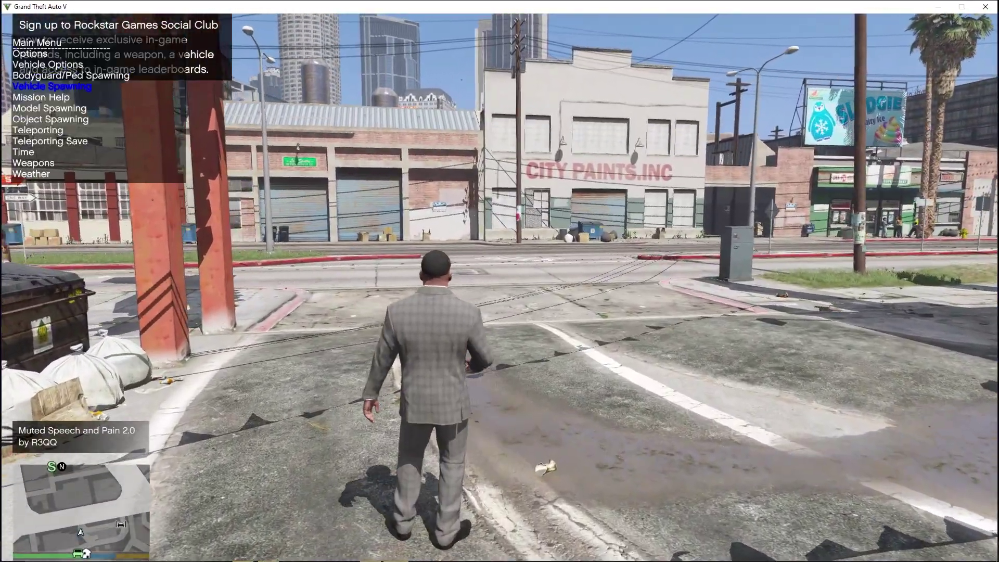